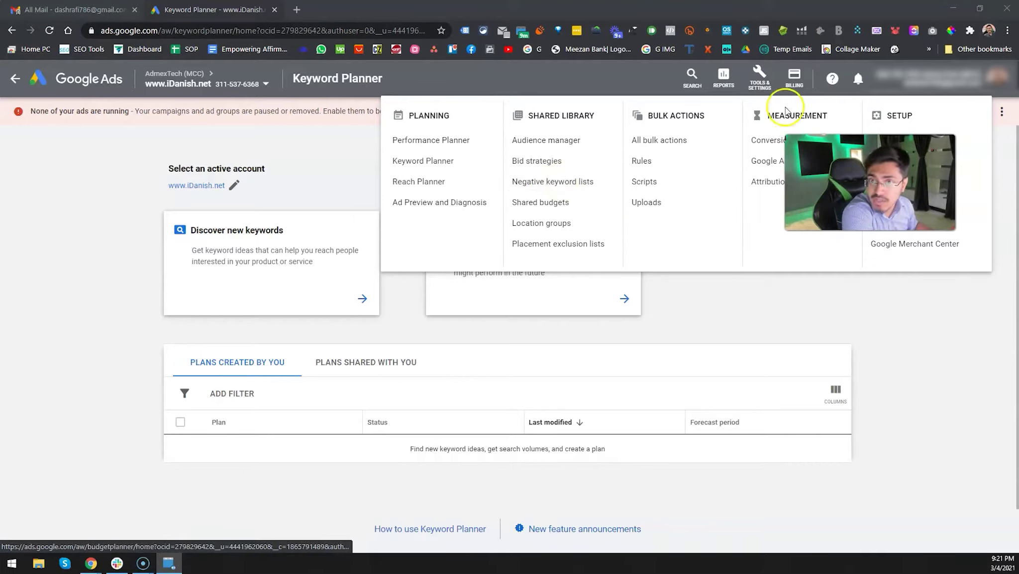
# Toggle the Tools & Settings menu on the Keyword Planner page to show its planning and shared library options
pyautogui.click(762, 88)
# Create a negative keyword list named 'Main Negative keyword list', ready for entering keywords
pyautogui.click(762, 86)
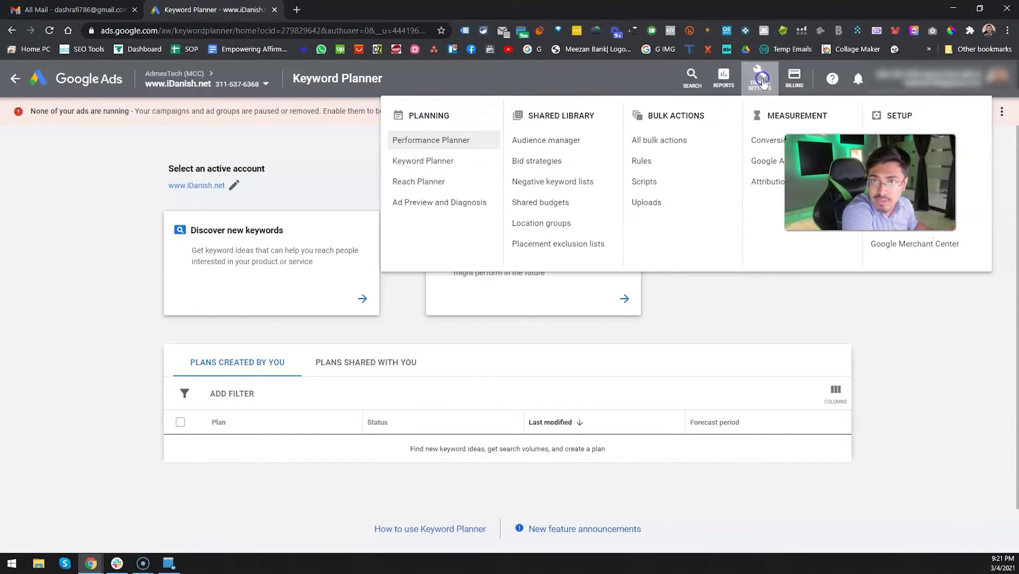
pyautogui.click(546, 183)
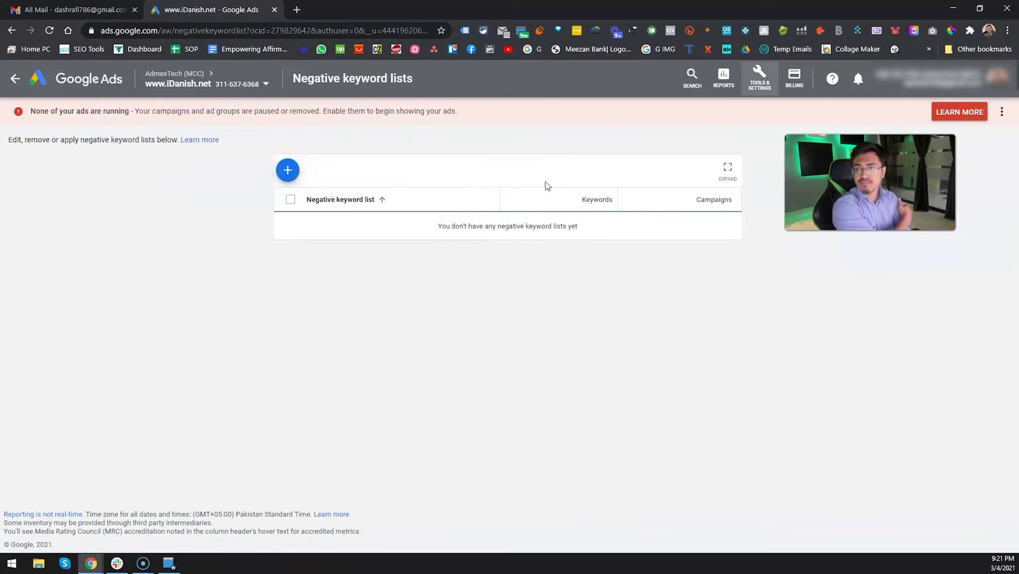
pyautogui.click(281, 164)
pyautogui.click(315, 182)
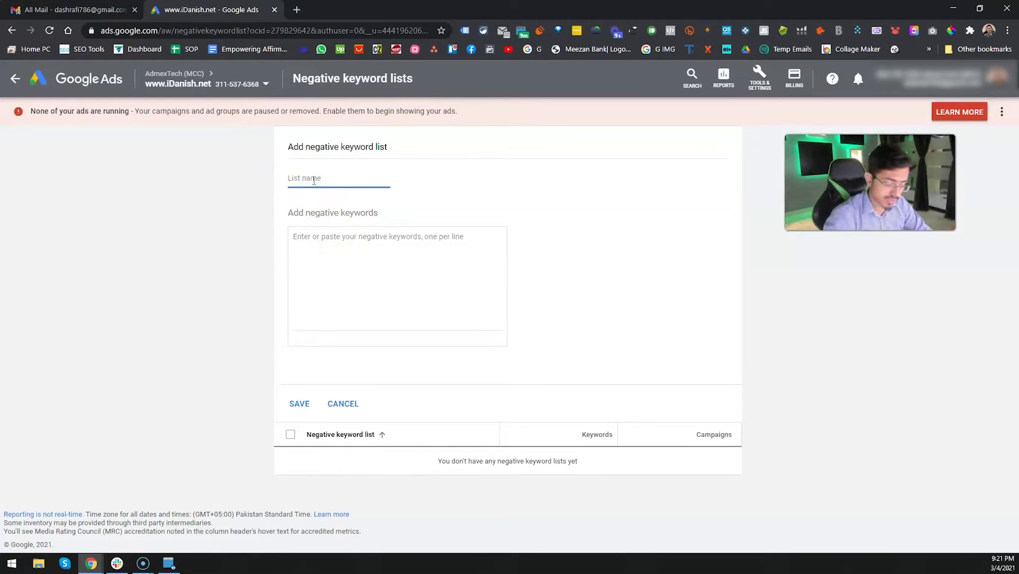
pyautogui.write('Main Negativ')
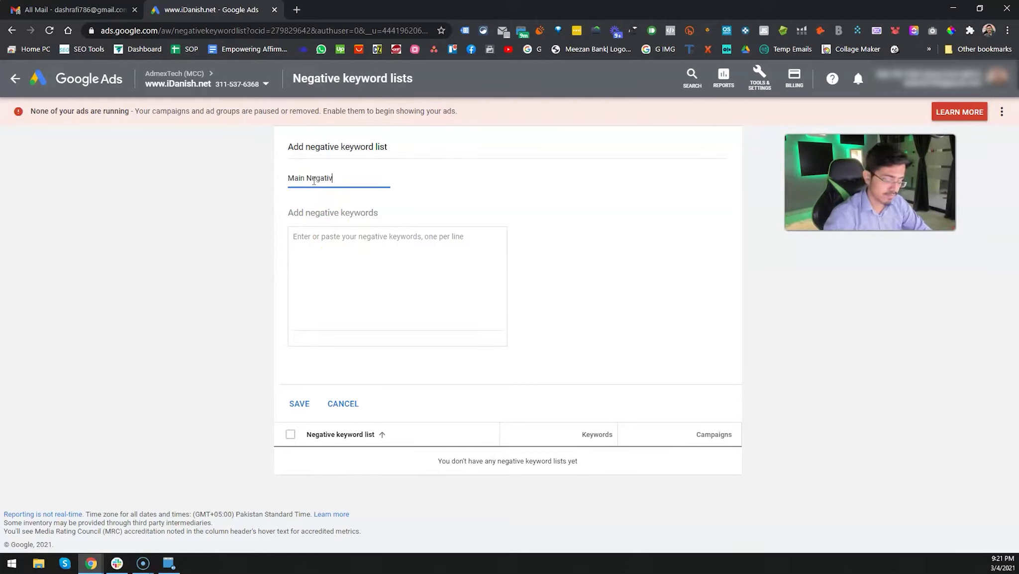
pyautogui.write('e keyword list')
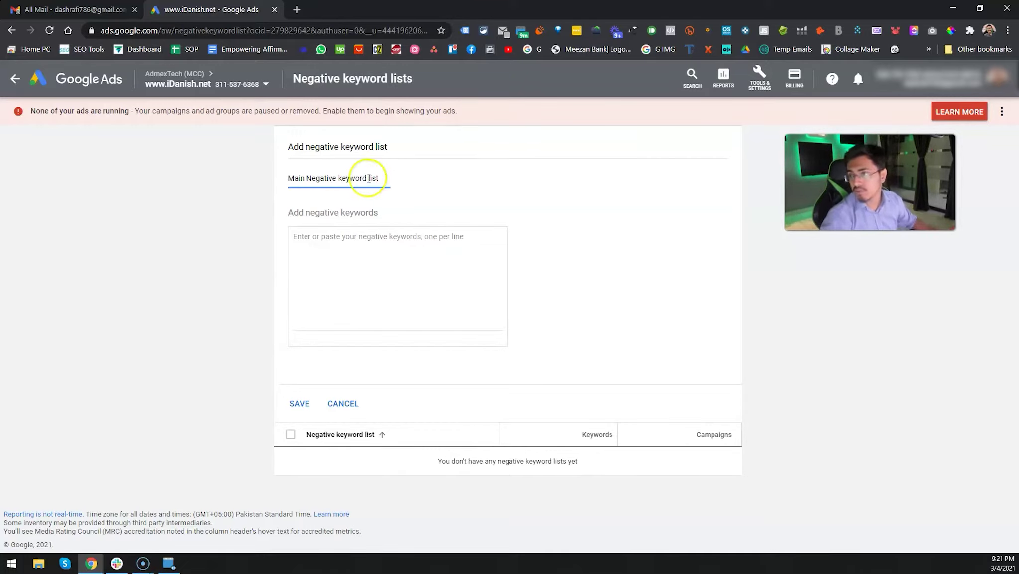
pyautogui.click(388, 267)
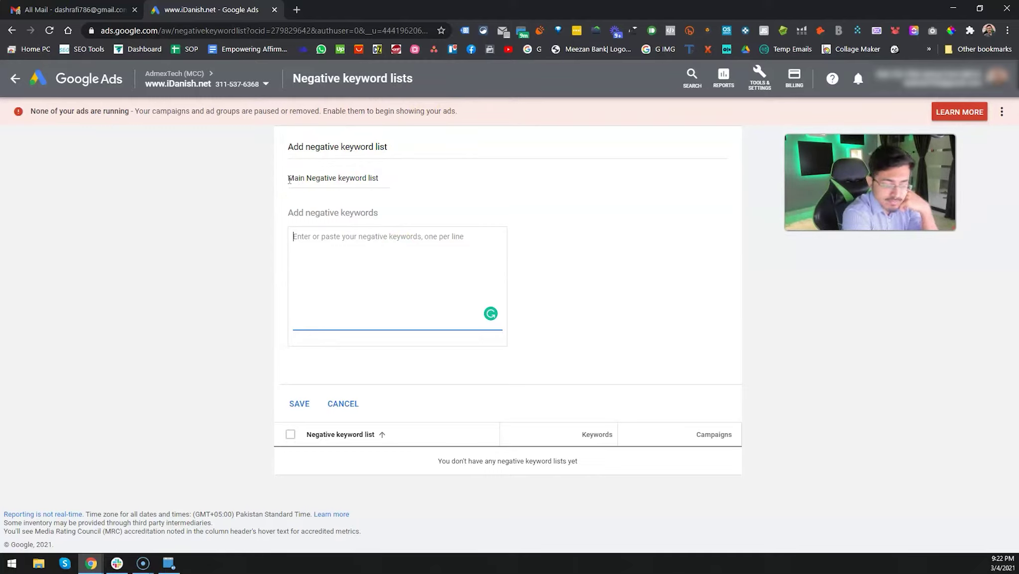
# Enter marketing, ppc and google as keywords, select them, then cancel the unsaved list
pyautogui.write('marketing')
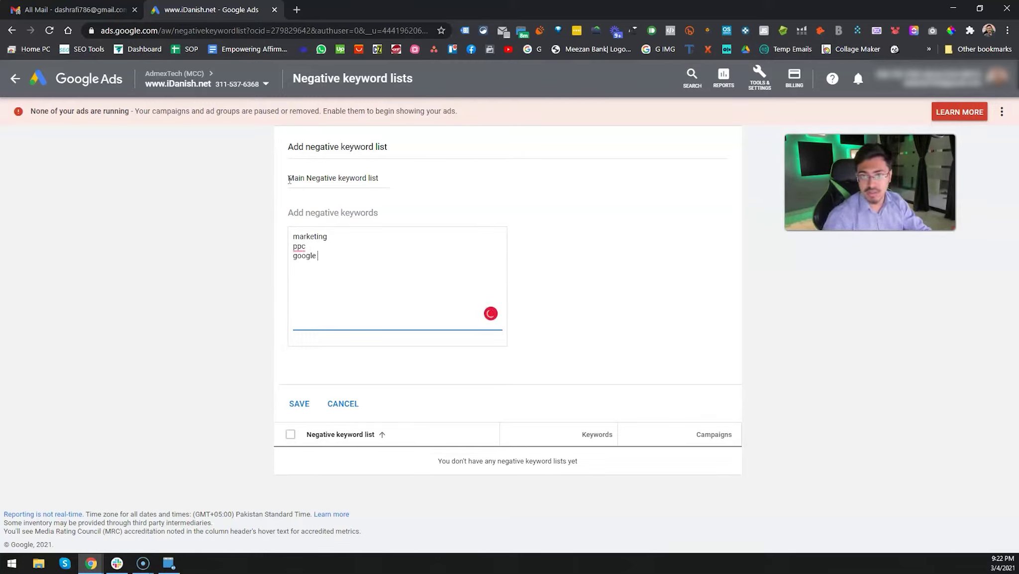
pyautogui.click(227, 175)
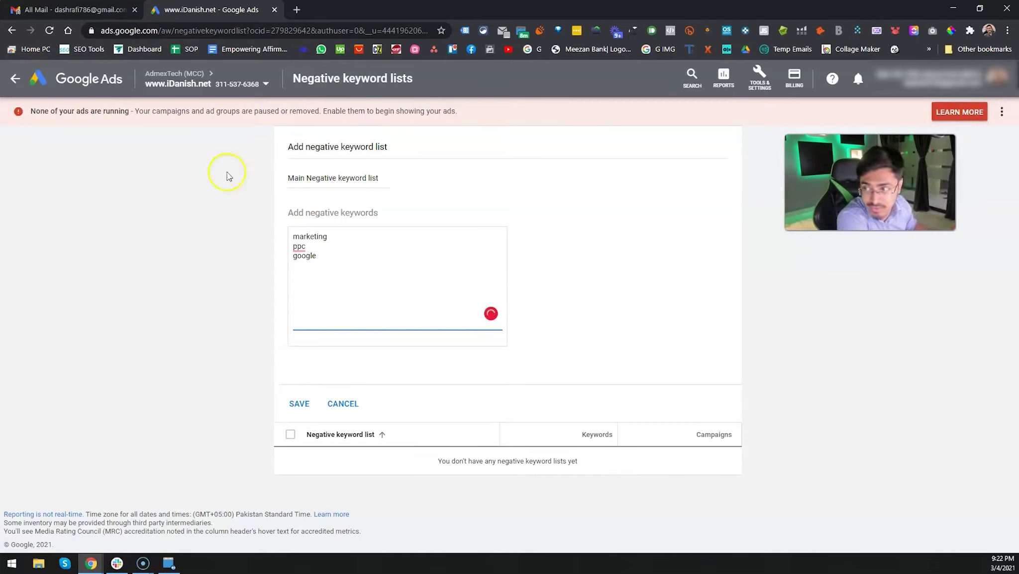
pyautogui.moveTo(373, 274); pyautogui.dragTo(265, 218)
pyautogui.click(317, 248)
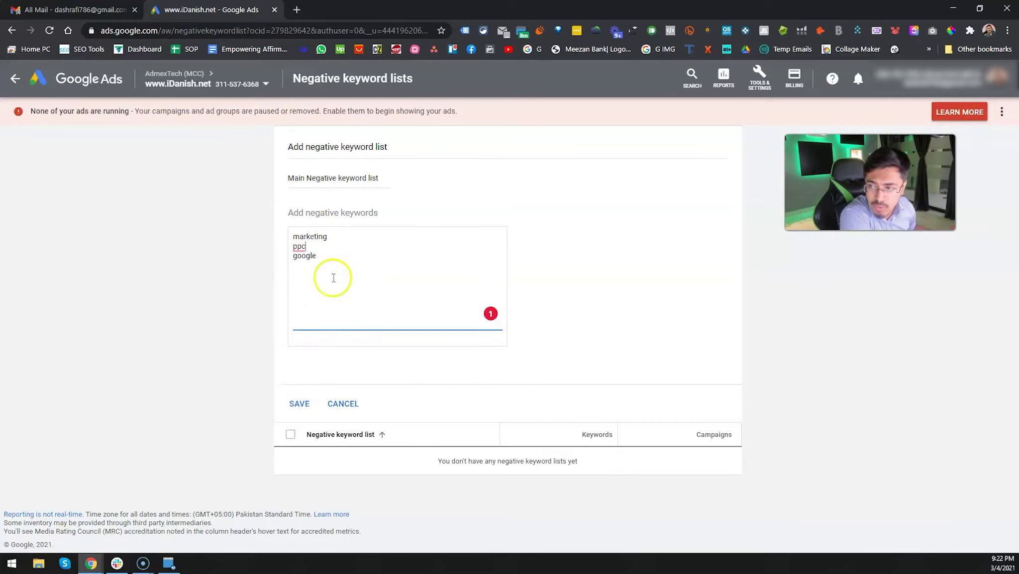
pyautogui.moveTo(332, 276); pyautogui.dragTo(268, 226)
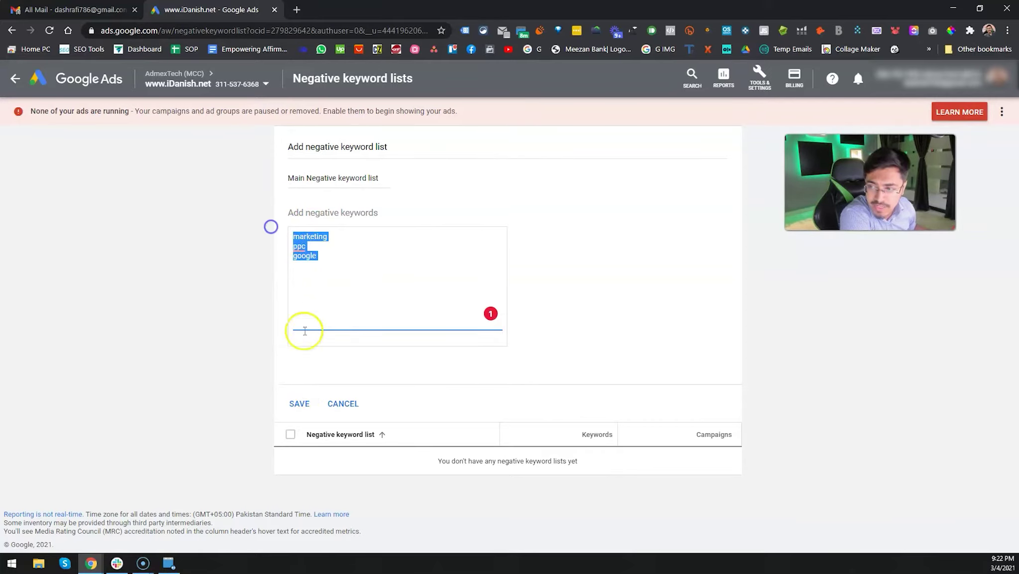
pyautogui.click(339, 413)
# Get Keyword Planner's new keyword ideas for 'garage door repair'
pyautogui.click(759, 80)
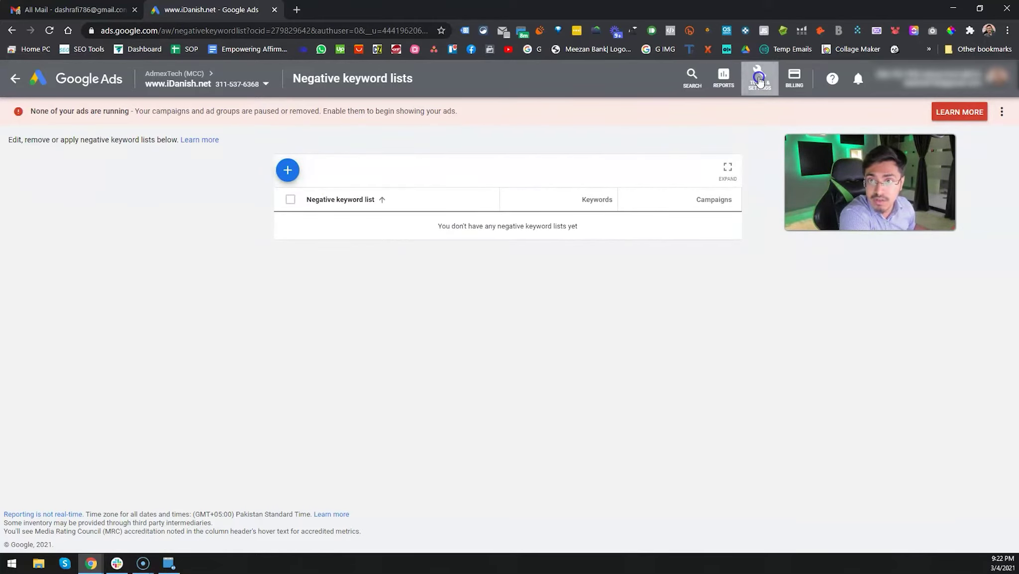
pyautogui.click(431, 161)
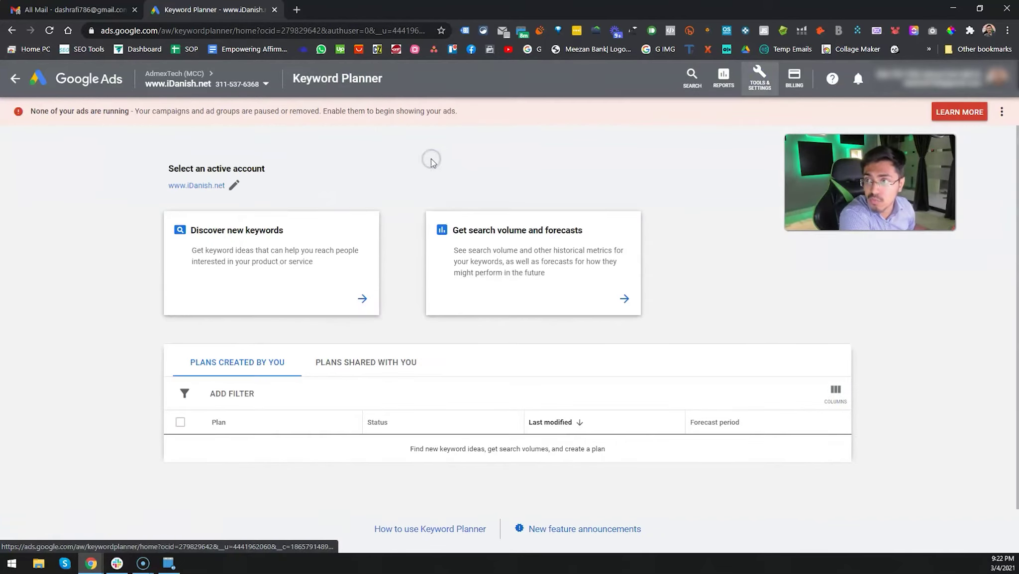
pyautogui.click(267, 240)
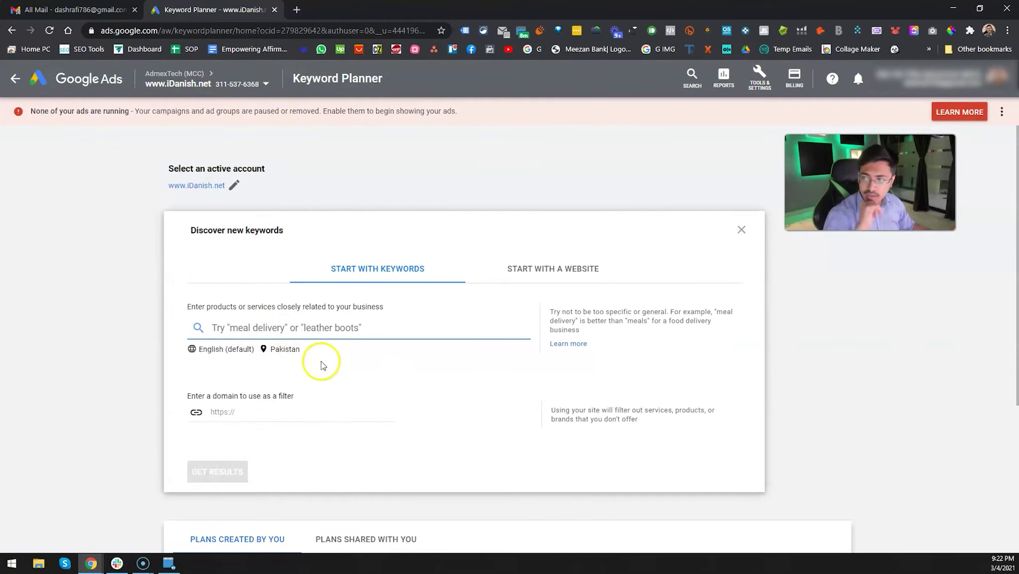
pyautogui.click(277, 326)
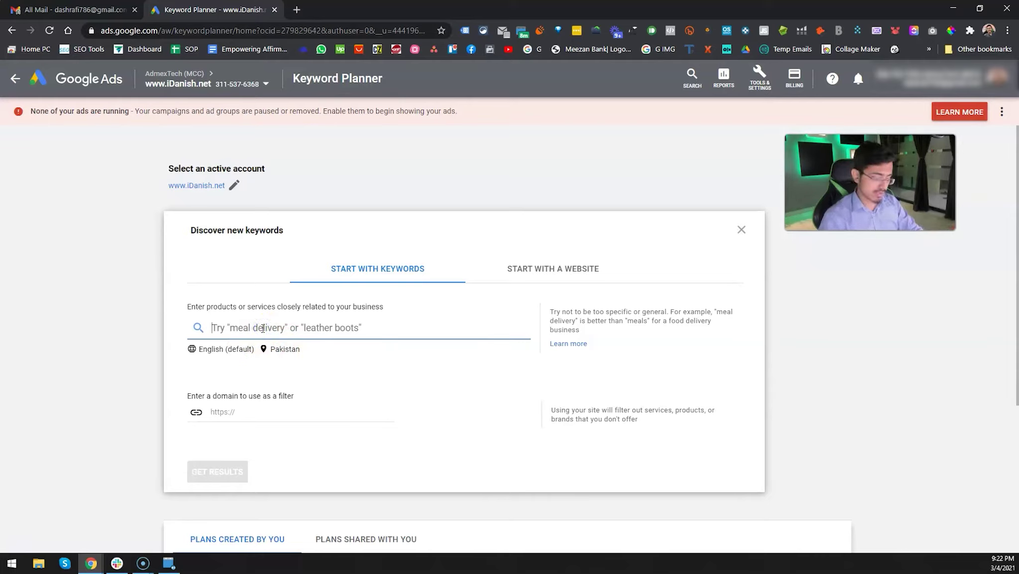
pyautogui.write('garag')
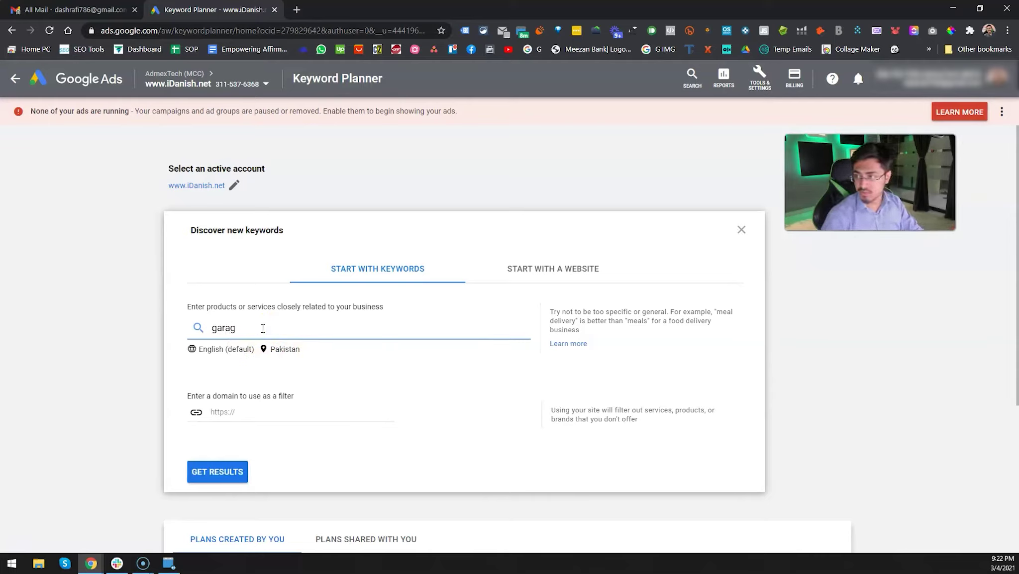
pyautogui.write('e doo')
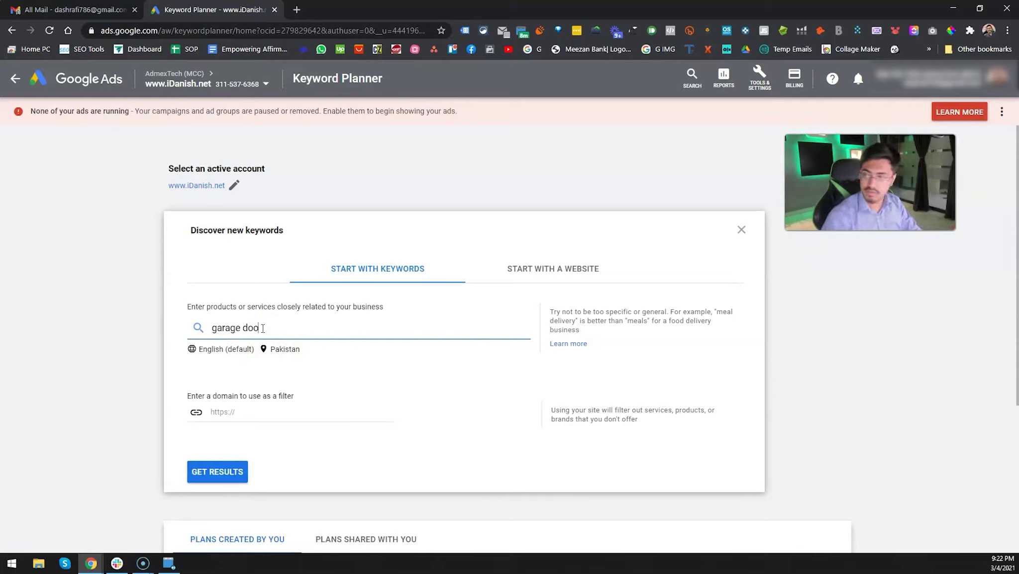
pyautogui.write('r repair')
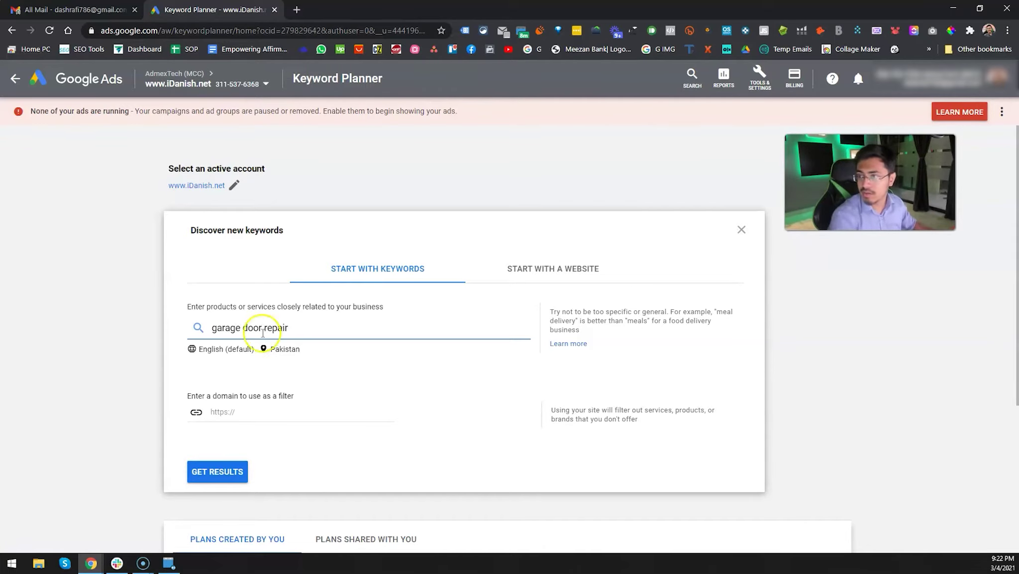
pyautogui.click(229, 471)
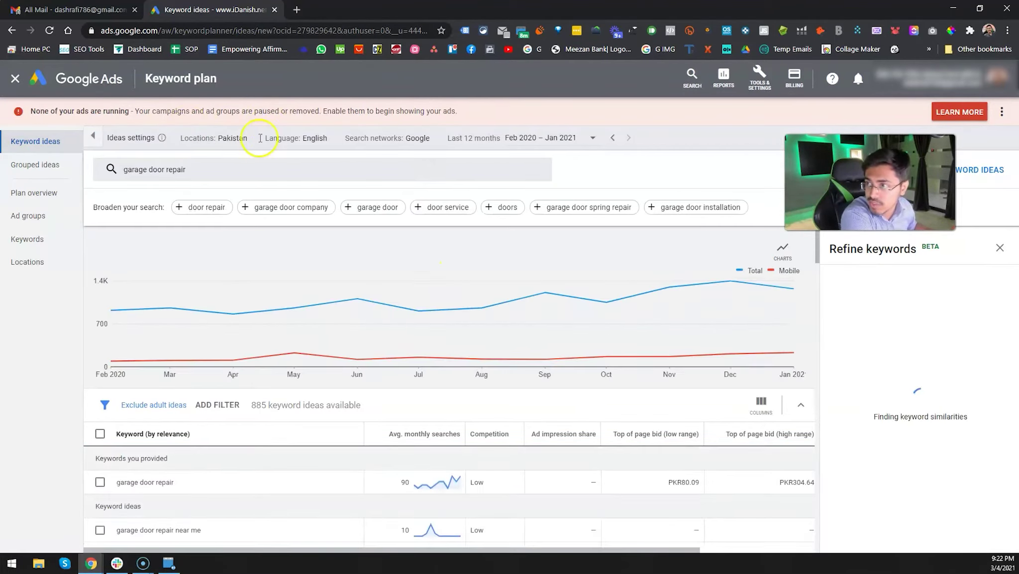
# Browse the garage door repair ideas and select 'roll up' in the roll up door repair row
pyautogui.scroll(-4, 671, 289)
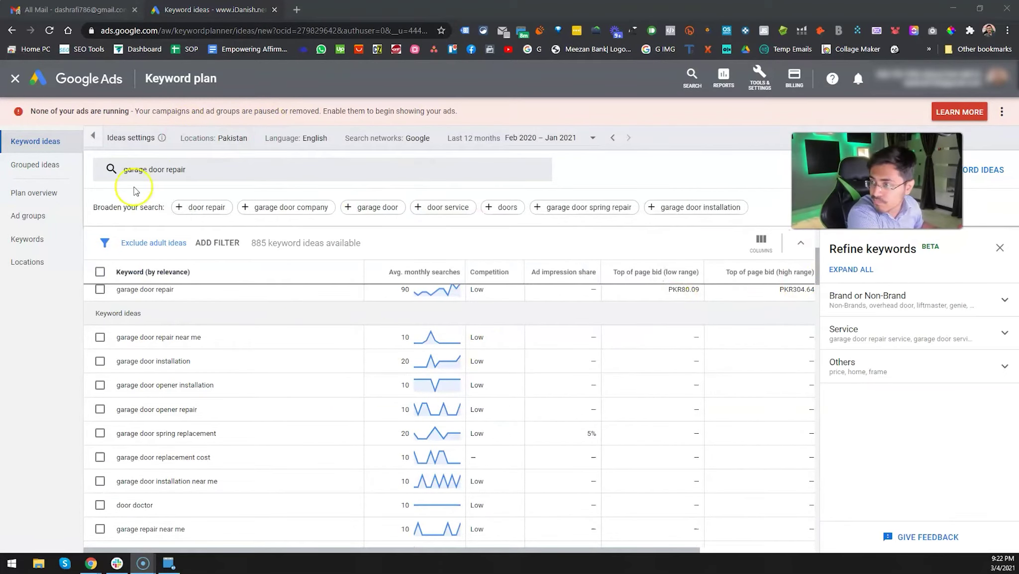
pyautogui.scroll(-4, 224, 418)
pyautogui.scroll(-2, 232, 433)
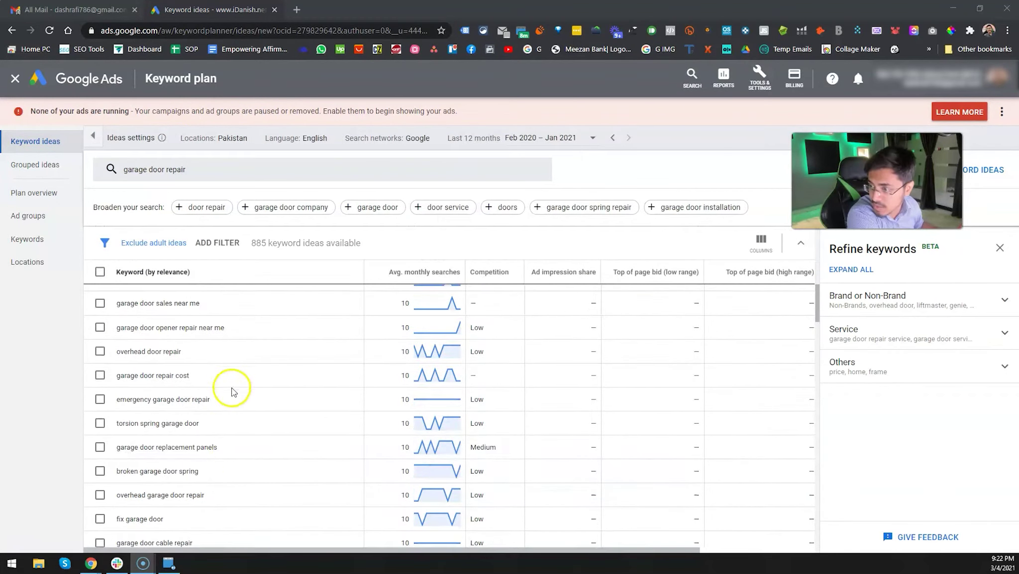
pyautogui.scroll(-1, 234, 434)
pyautogui.scroll(-2, 239, 436)
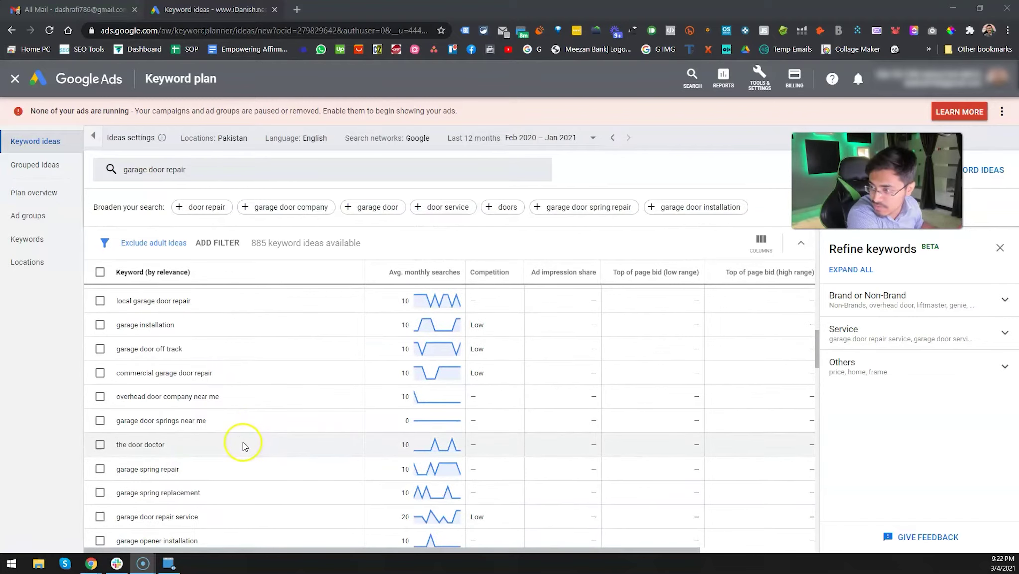
pyautogui.scroll(-3, 245, 446)
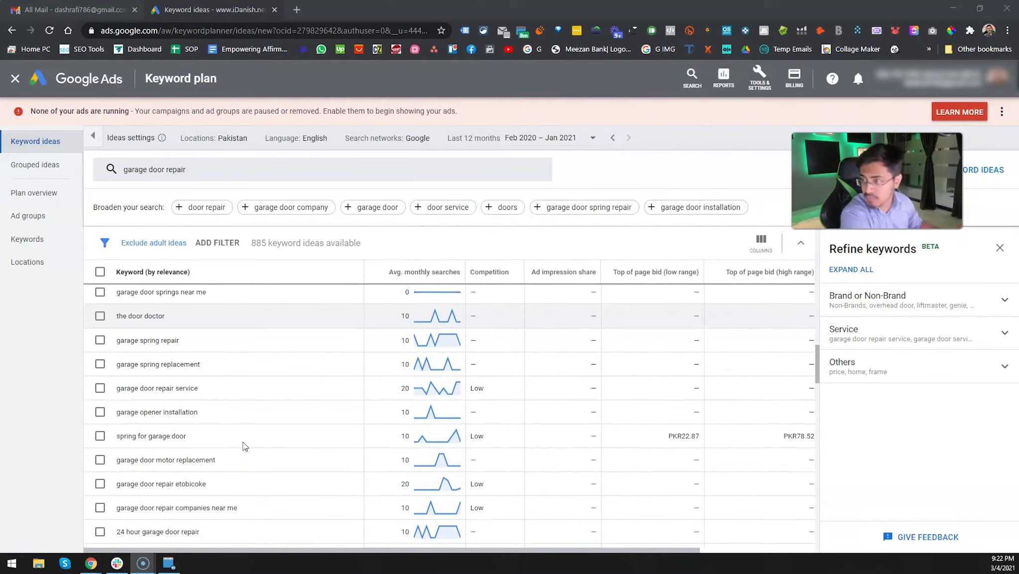
pyautogui.scroll(-3, 244, 446)
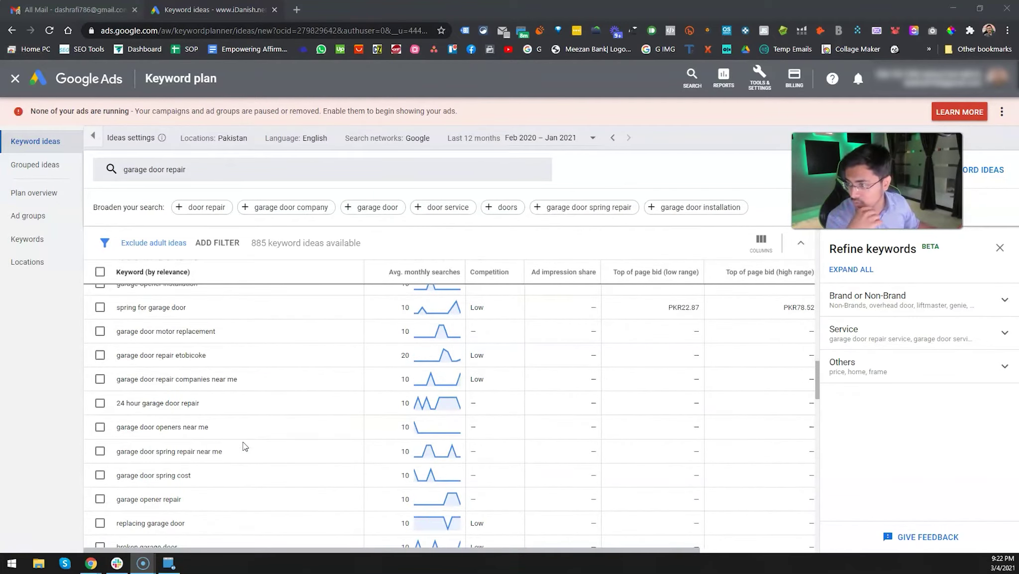
pyautogui.scroll(-1, 244, 445)
pyautogui.scroll(-1, 205, 456)
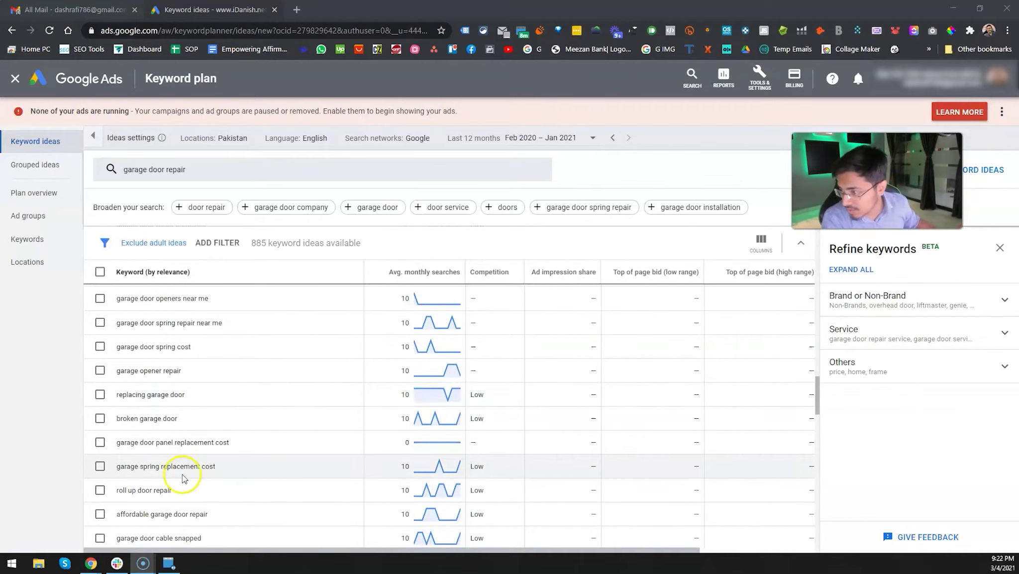
pyautogui.scroll(-3, 219, 445)
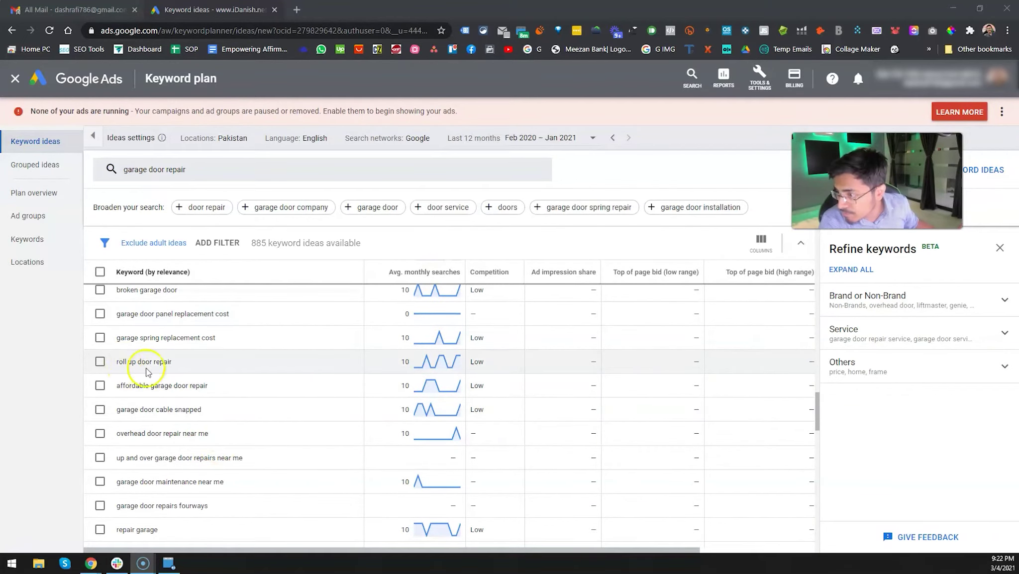
pyautogui.moveTo(136, 362); pyautogui.dragTo(109, 365)
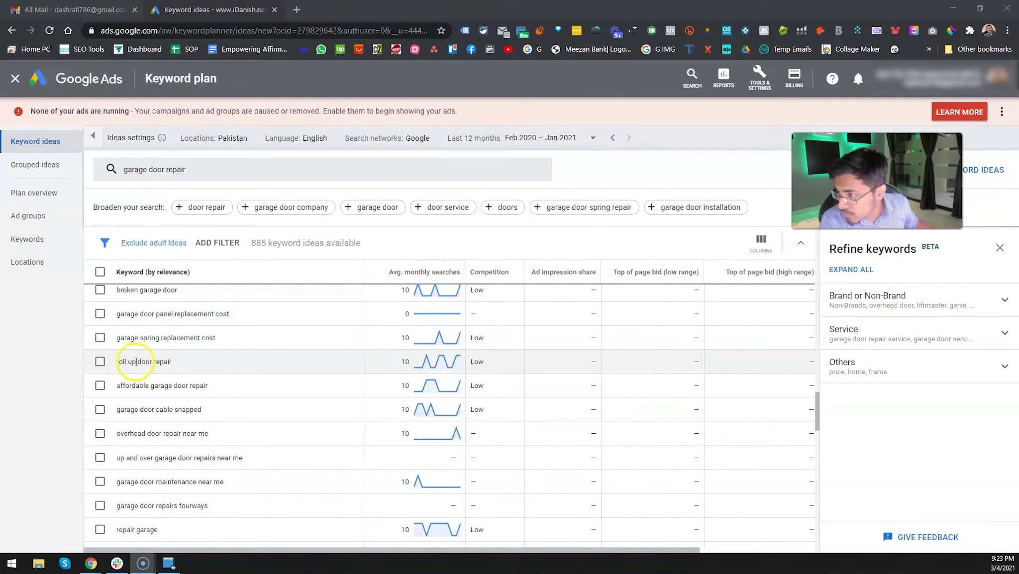
pyautogui.click(12, 563)
# Launch Notepad and type "roll up" as the first irrelevant term
pyautogui.write('notepad')
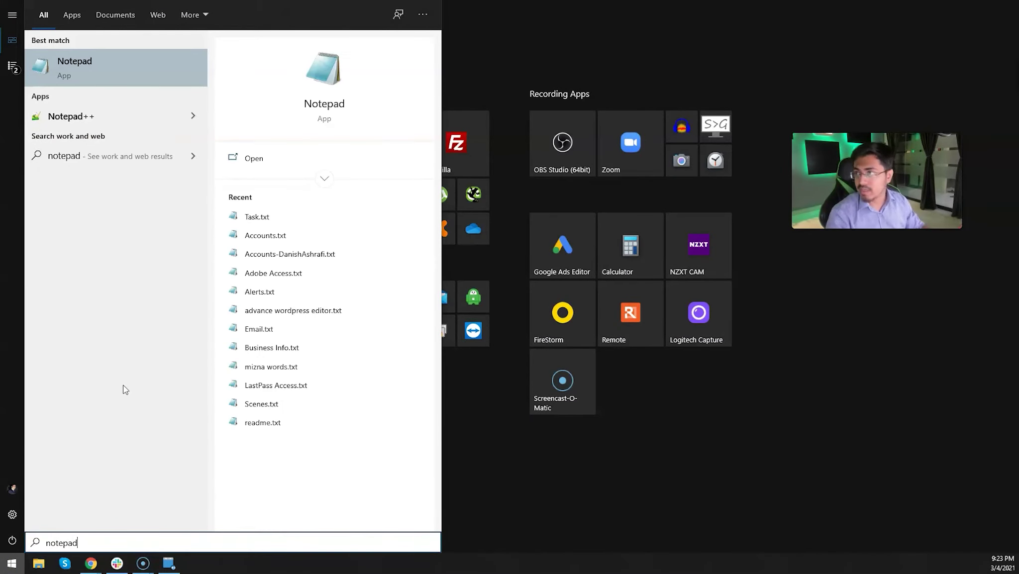
pyautogui.press('Return')
pyautogui.click(466, 284)
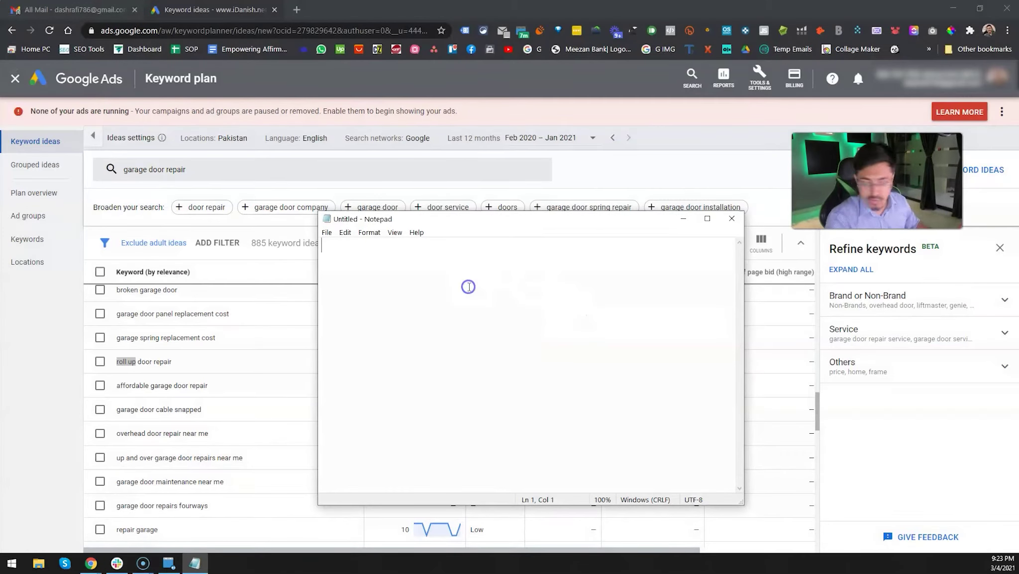
pyautogui.write('"roll up"')
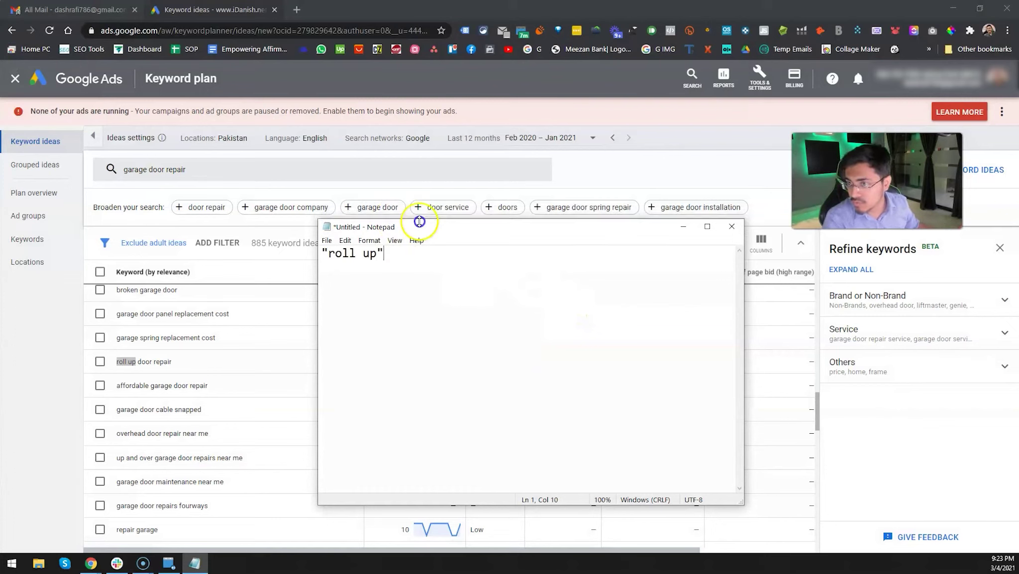
pyautogui.moveTo(438, 219); pyautogui.dragTo(720, 279)
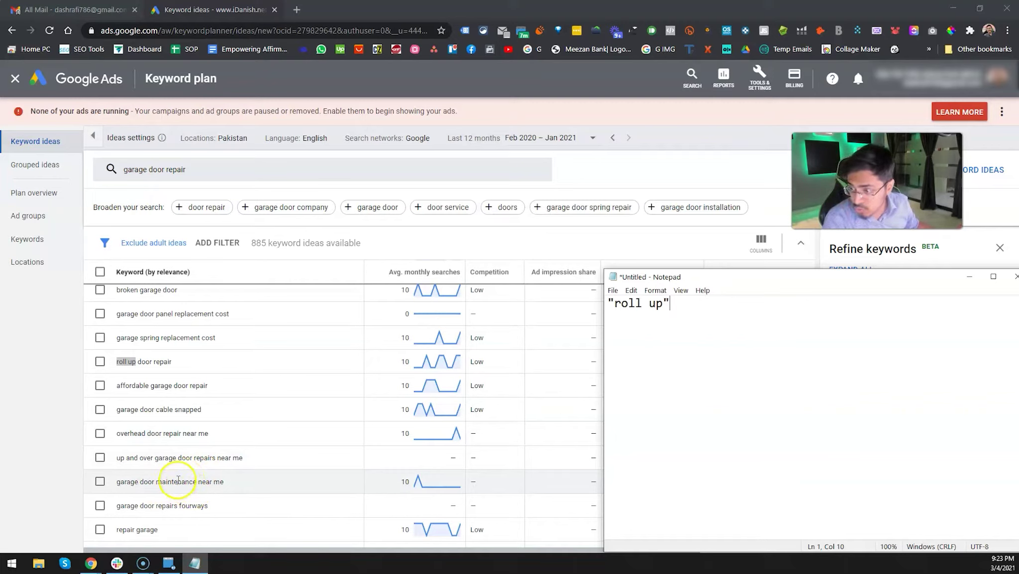
# Copy maintenance from a keyword idea onto Notepad's second line
pyautogui.doubleClick(178, 482)
pyautogui.moveTo(194, 564)
pyautogui.hotkey('ctrl', 'c')
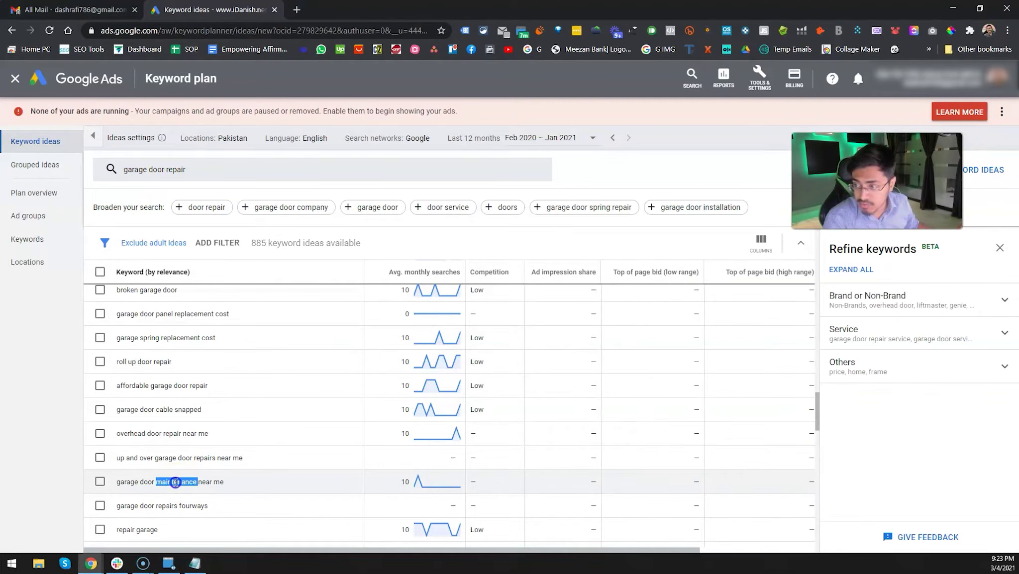
pyautogui.click(199, 566)
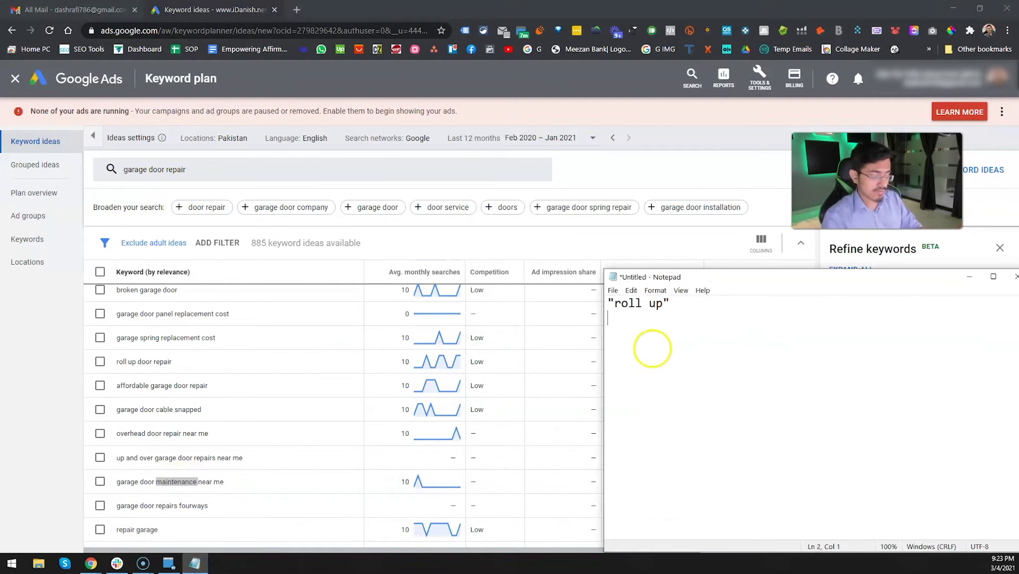
pyautogui.hotkey('ctrl', 'v')
pyautogui.click(758, 348)
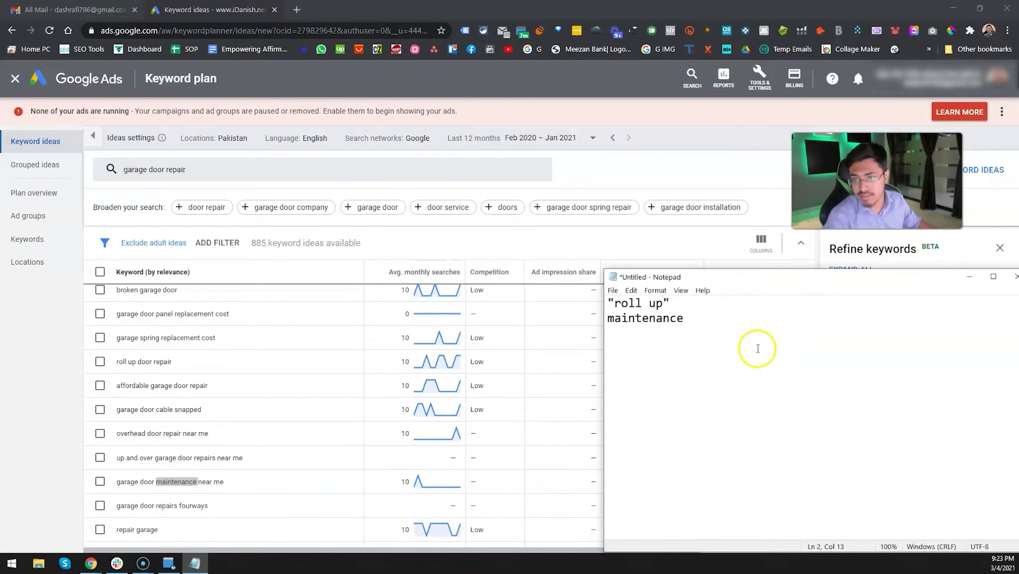
pyautogui.press('Return')
# Copy fourways onto Notepad's third line, then pick out champion from another idea
pyautogui.scroll(-2, 216, 466)
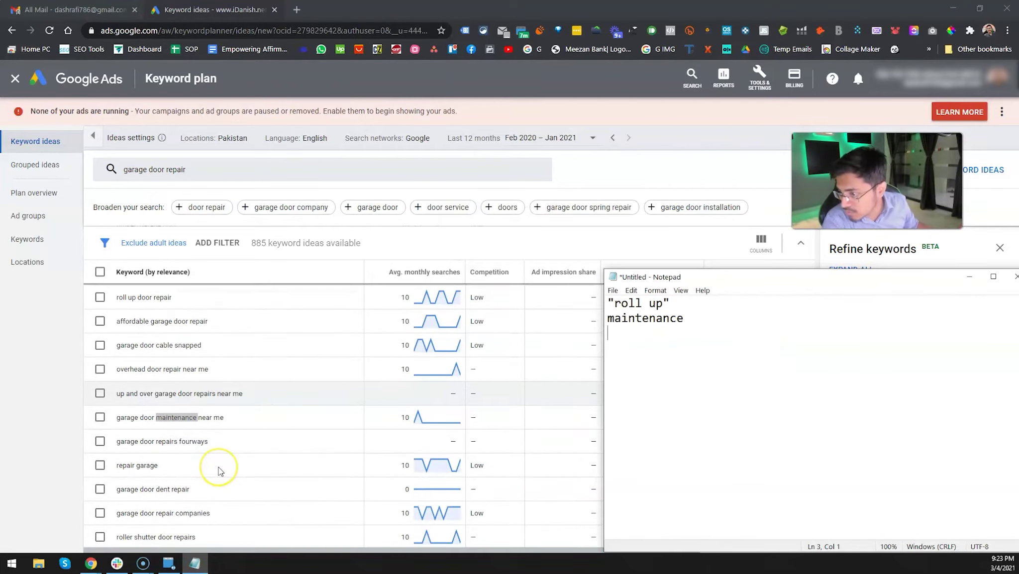
pyautogui.scroll(-3, 220, 471)
pyautogui.doubleClick(192, 312)
pyautogui.hotkey('ctrl', 'c')
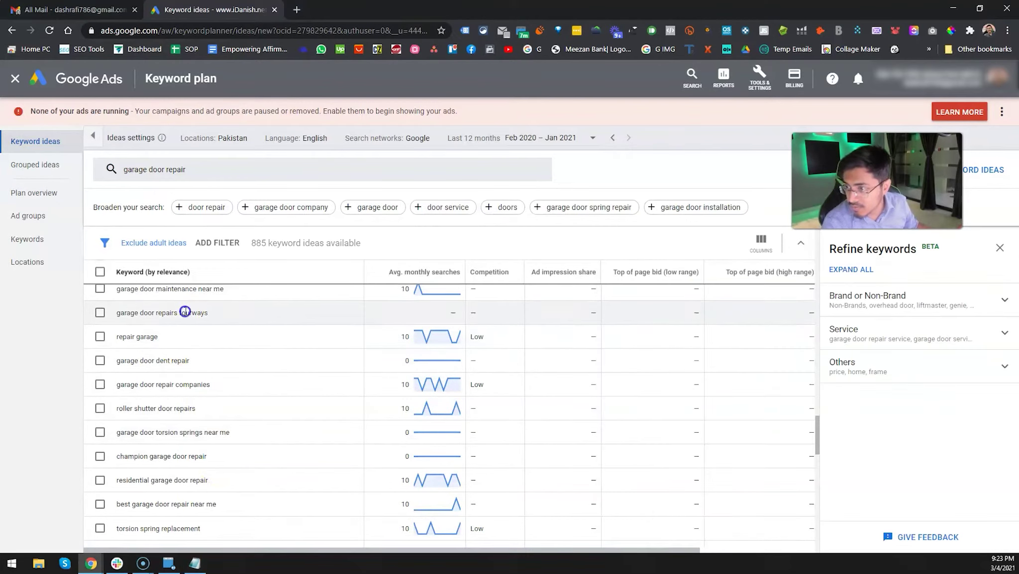
pyautogui.click(194, 564)
pyautogui.hotkey('ctrl', 'v')
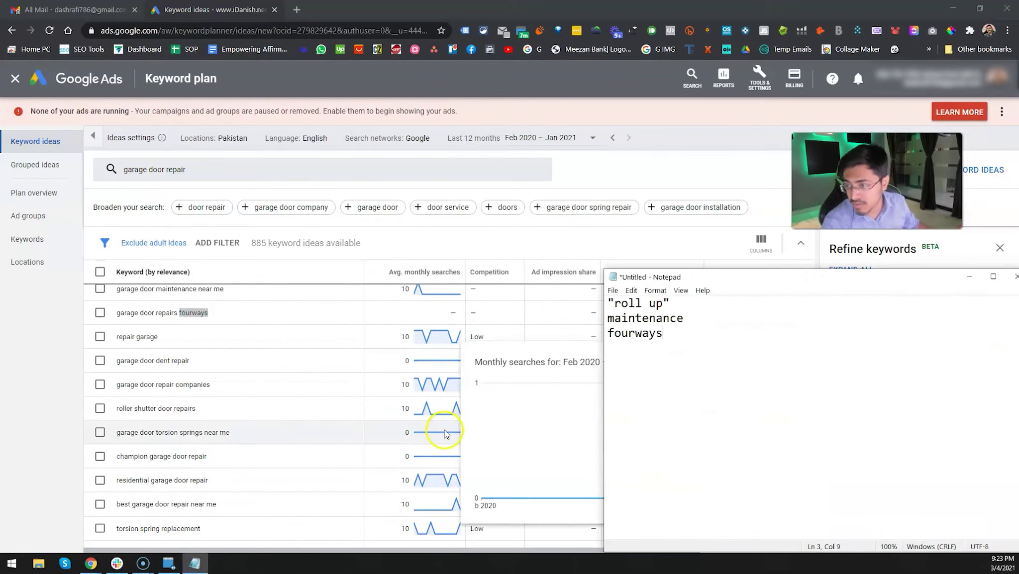
pyautogui.doubleClick(132, 457)
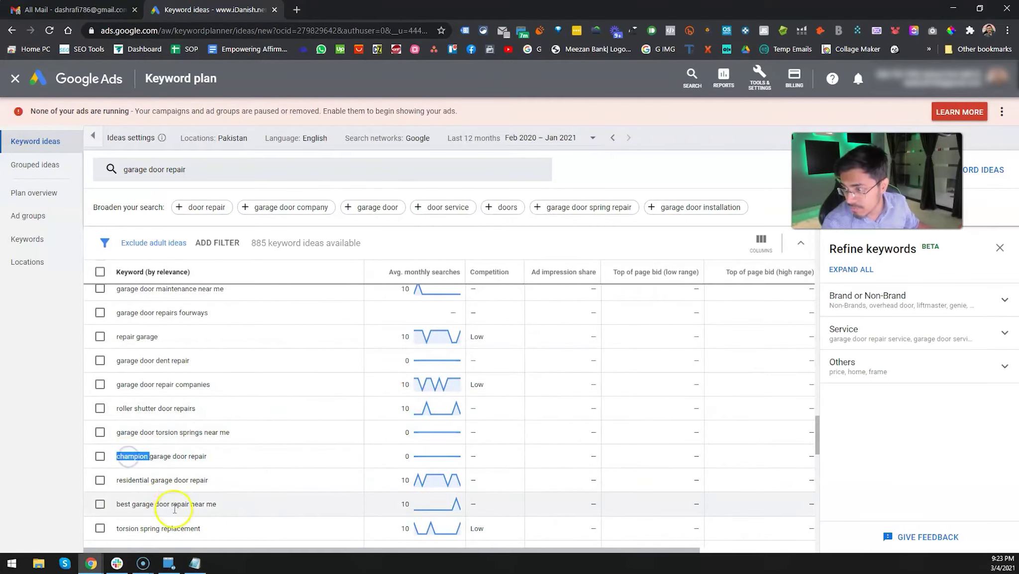
pyautogui.click(195, 563)
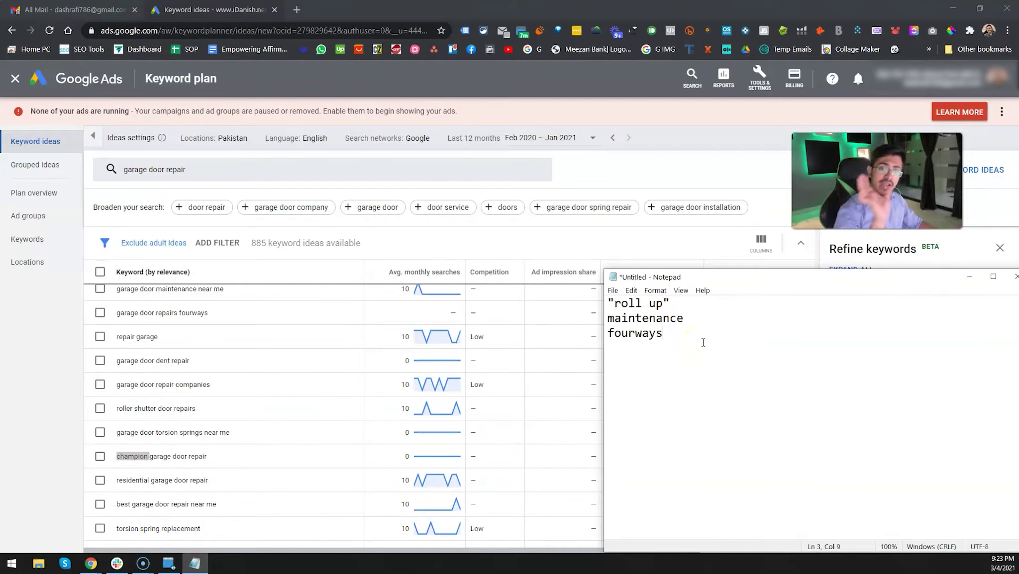
pyautogui.click(764, 92)
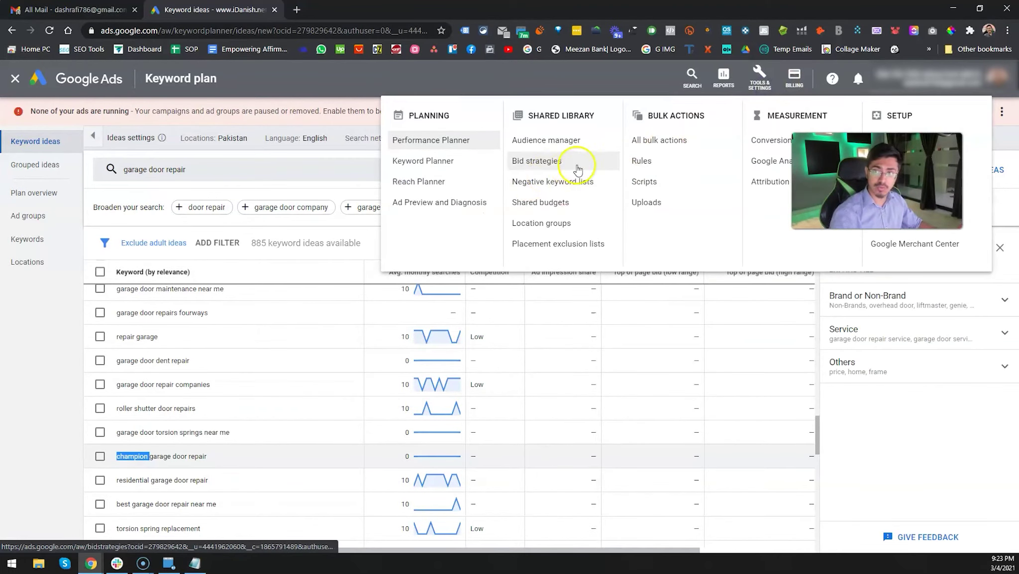
# Go from Keyword Planner to the Targeted Search Term Campaign's Negative Keywords page
pyautogui.click(15, 78)
pyautogui.click(16, 80)
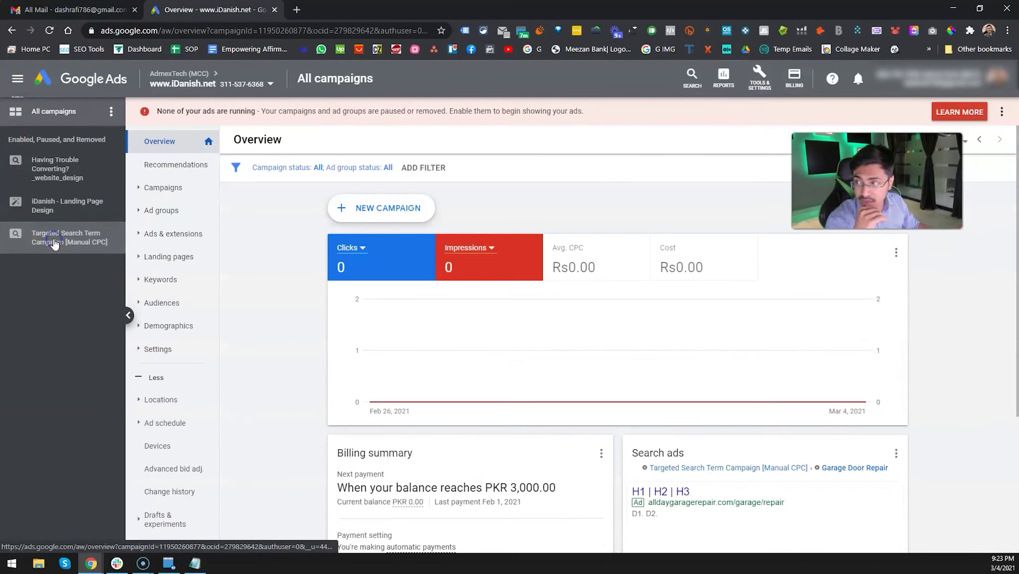
pyautogui.click(158, 263)
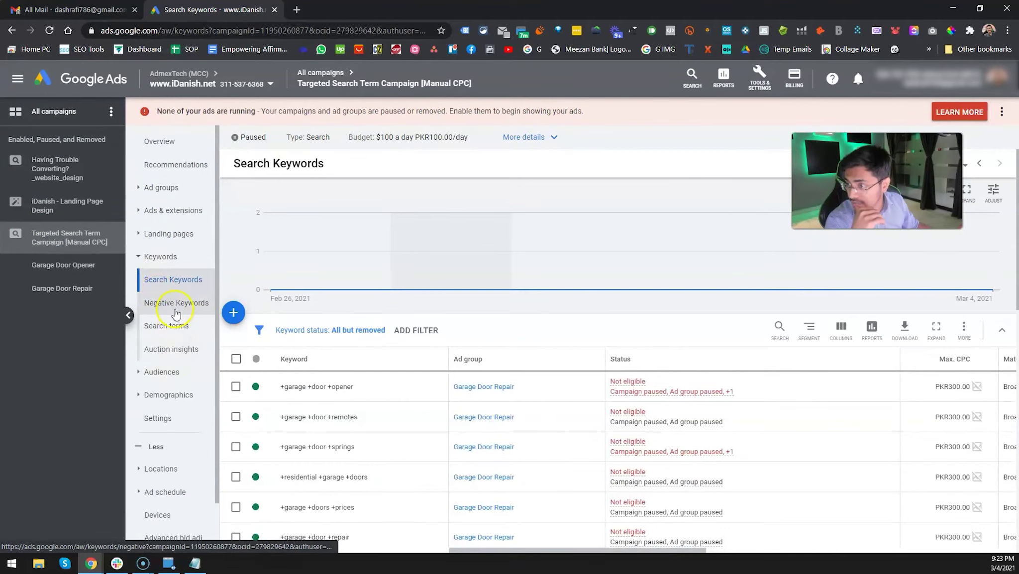
pyautogui.click(175, 309)
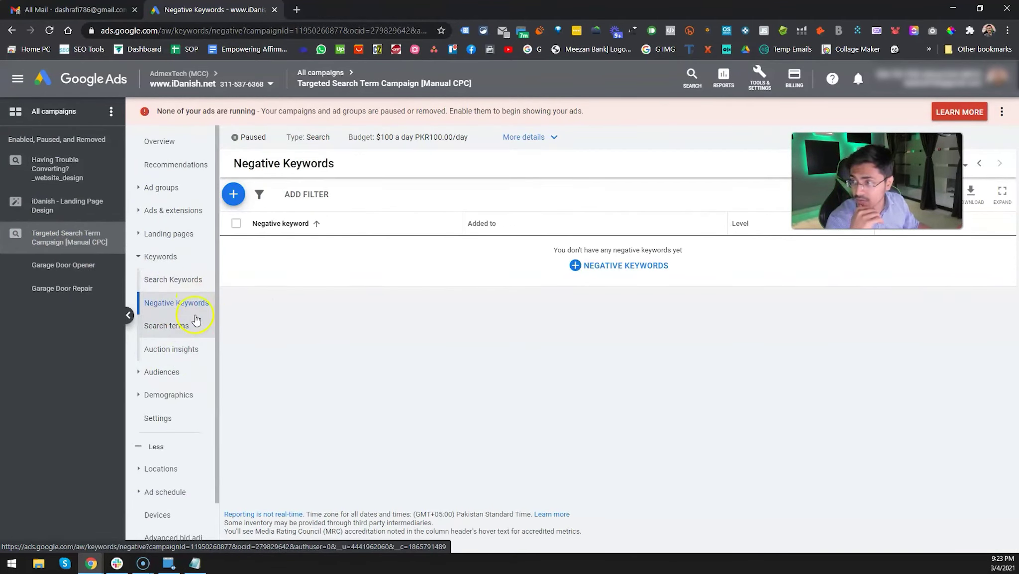
# Select the three collected terms in Notepad, then open the Garage Door Opener ad group
pyautogui.click(197, 565)
pyautogui.moveTo(690, 399); pyautogui.dragTo(587, 302)
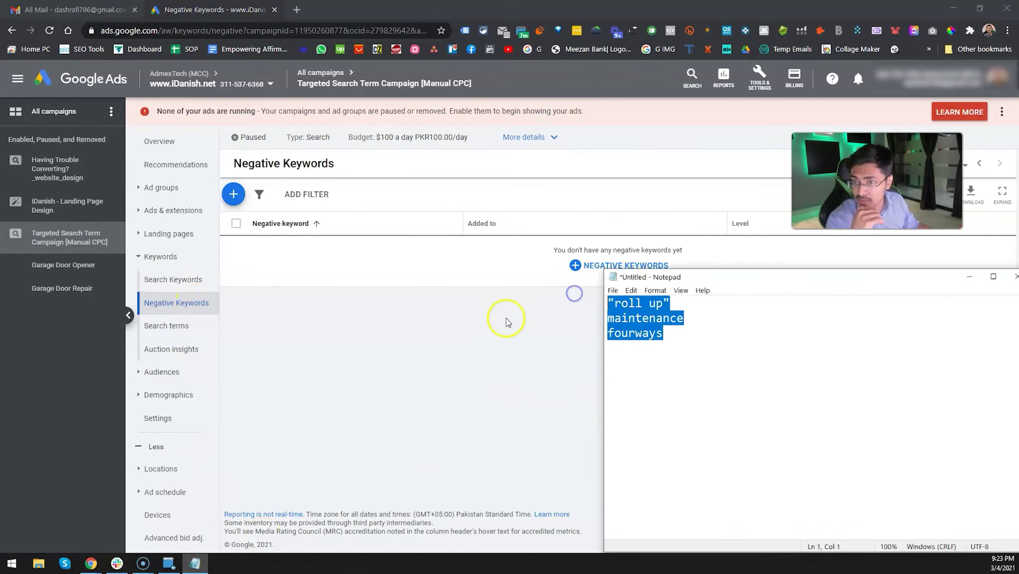
pyautogui.click(461, 338)
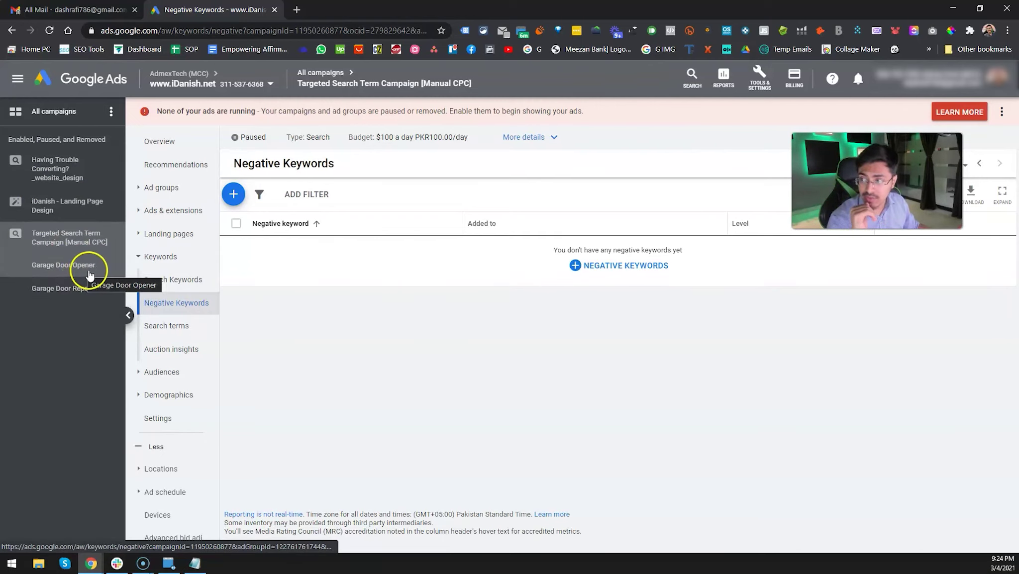
pyautogui.click(88, 271)
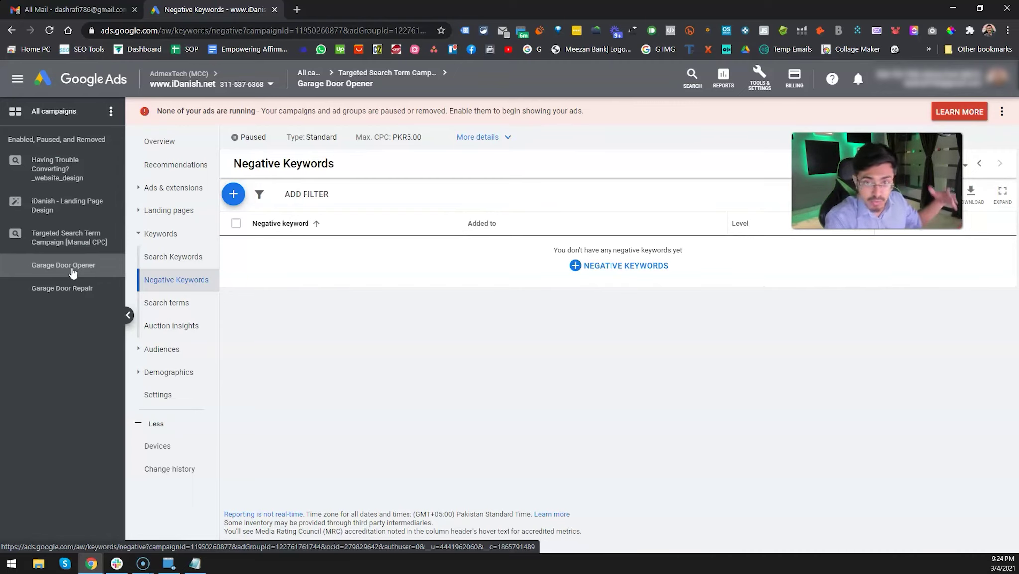
# Start adding negative keywords to the Garage Door Opener ad group
pyautogui.click(474, 297)
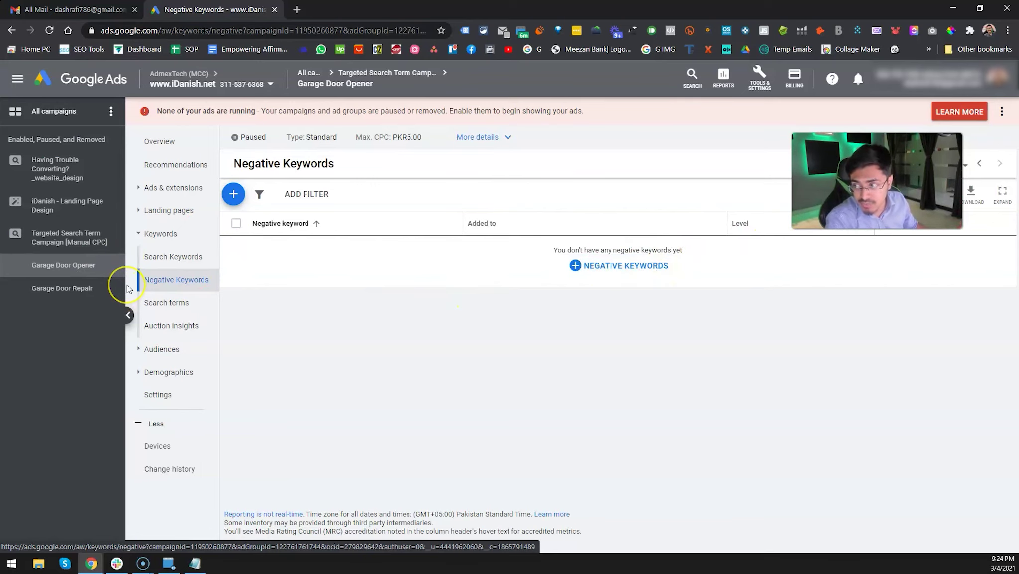
pyautogui.click(615, 266)
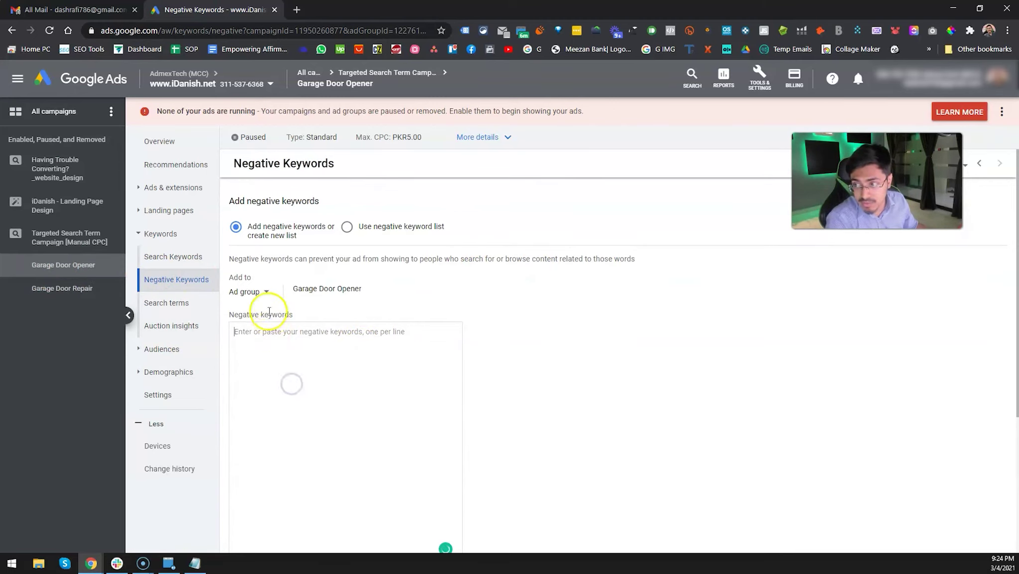
pyautogui.click(755, 79)
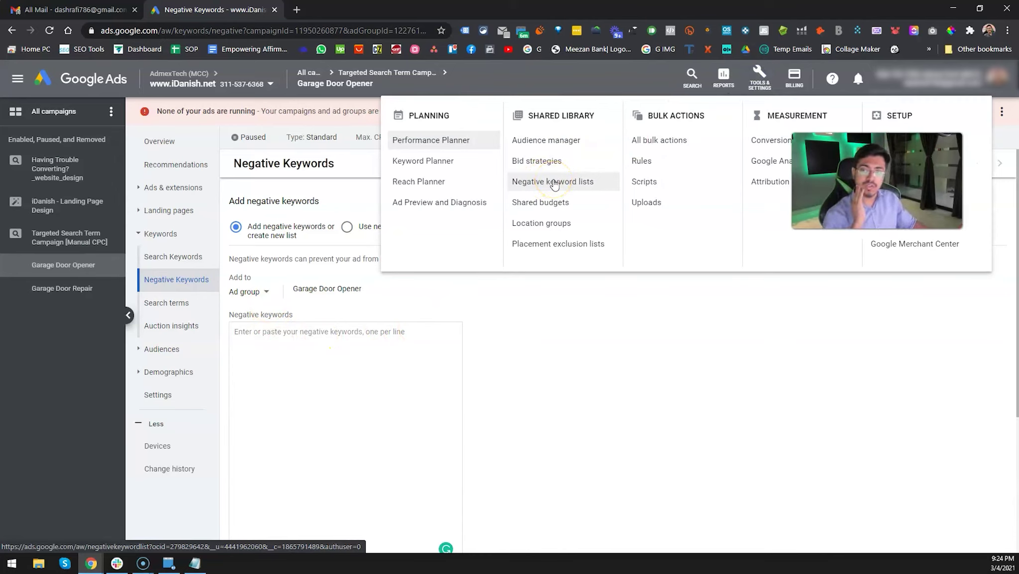
pyautogui.click(538, 183)
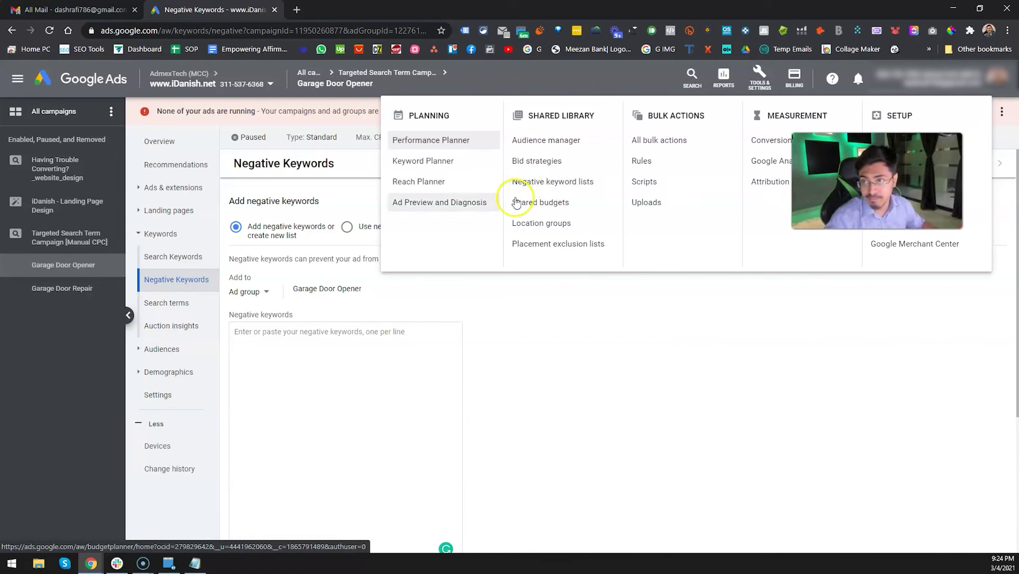
pyautogui.scroll(-4, 398, 296)
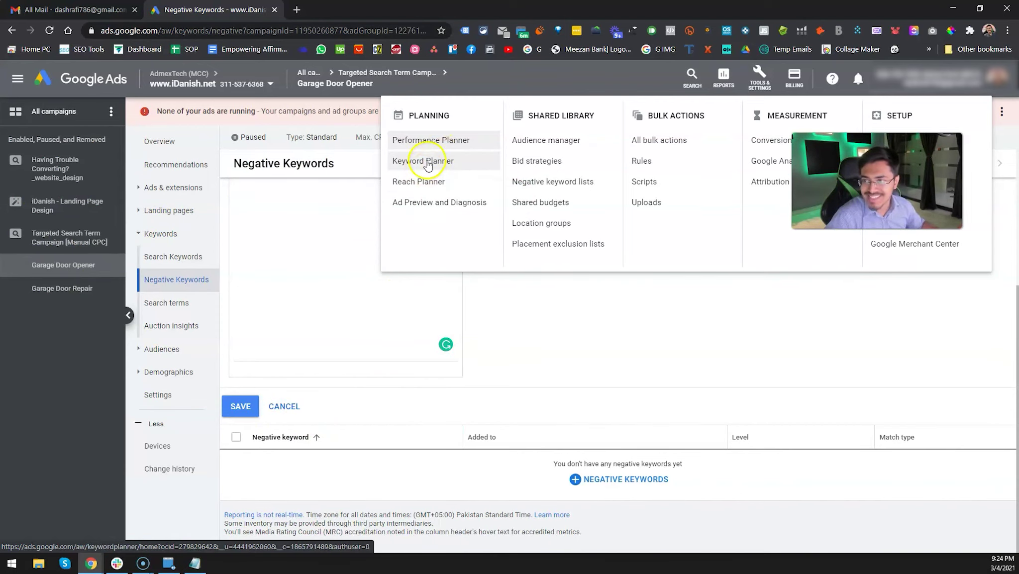
pyautogui.click(284, 406)
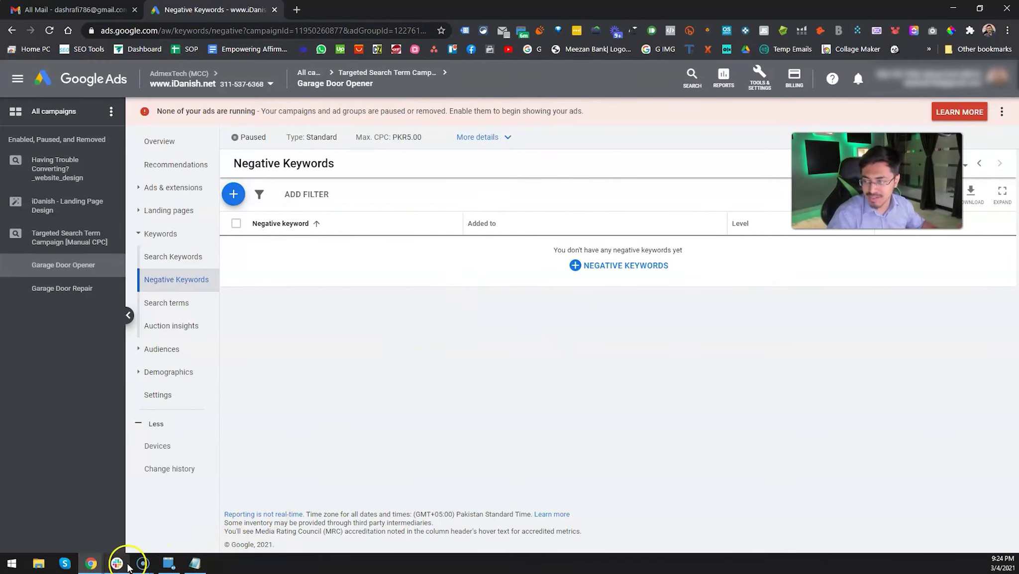
pyautogui.click(143, 564)
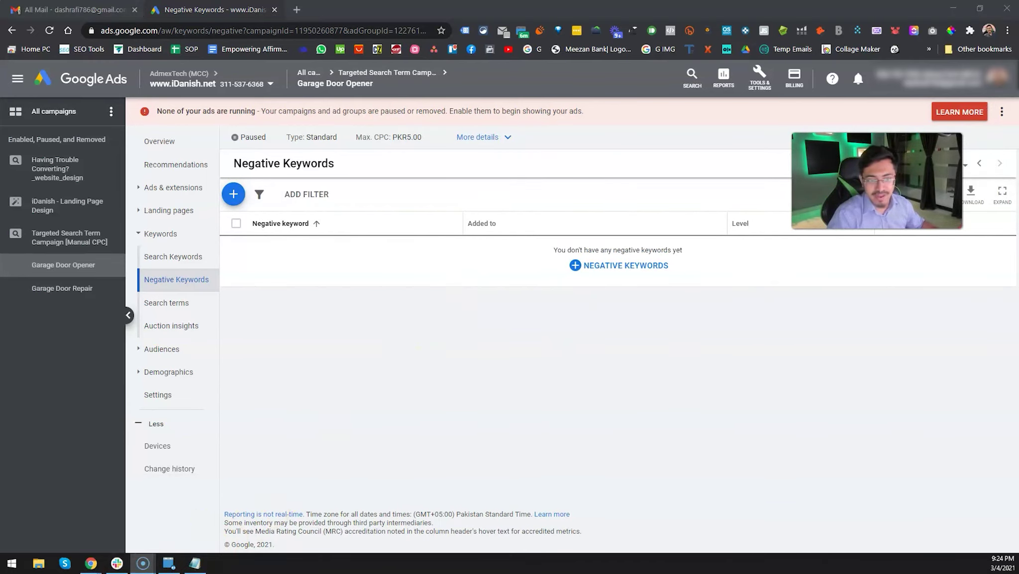